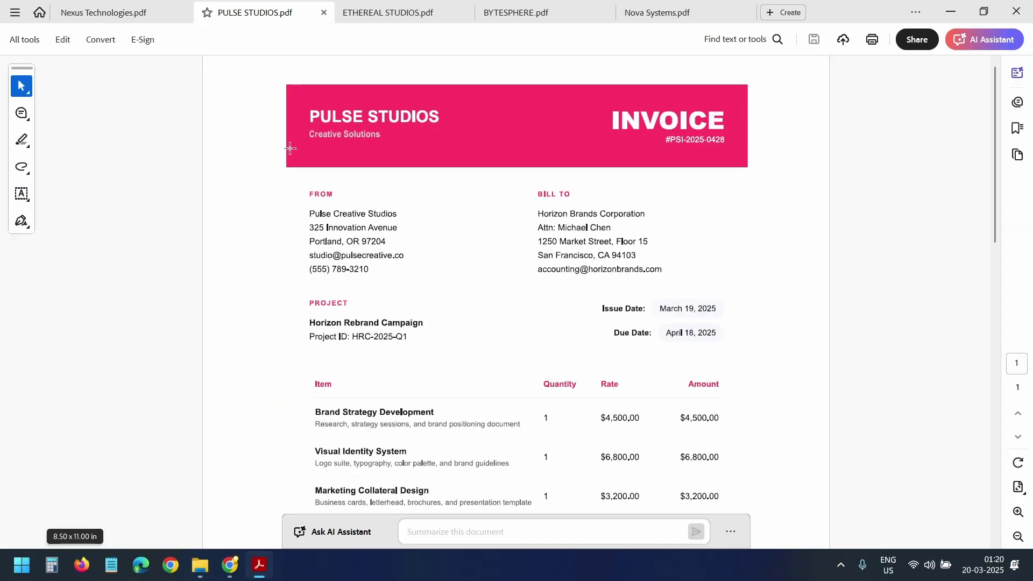
Browse the open invoice PDFs in Acrobat and scroll through the Nova Systems invoice.
{"action": "key", "text": "ctrl+Tab"}
{"action": "key", "text": "ctrl+Tab"}
{"action": "key", "text": "ctrl+Tab"}
{"action": "left_click", "coordinate": [537, 13]}
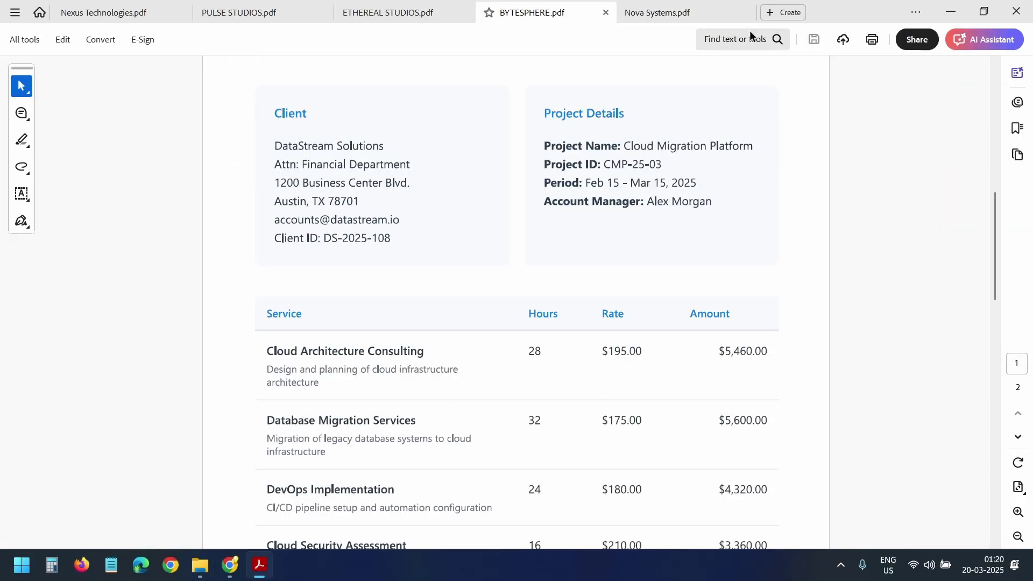
{"action": "key", "text": "ctrl+Tab"}
{"action": "scroll", "coordinate": [581, 281], "scroll_direction": "down", "scroll_amount": 2}
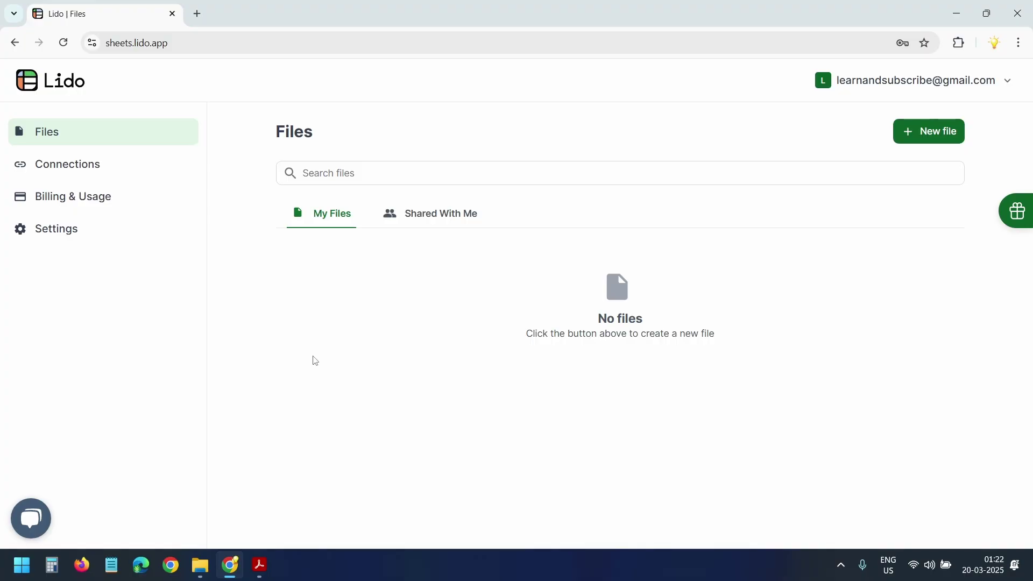
Create a new Lido spreadsheet and name it 'Invoice Data'.
{"action": "left_click", "coordinate": [930, 137]}
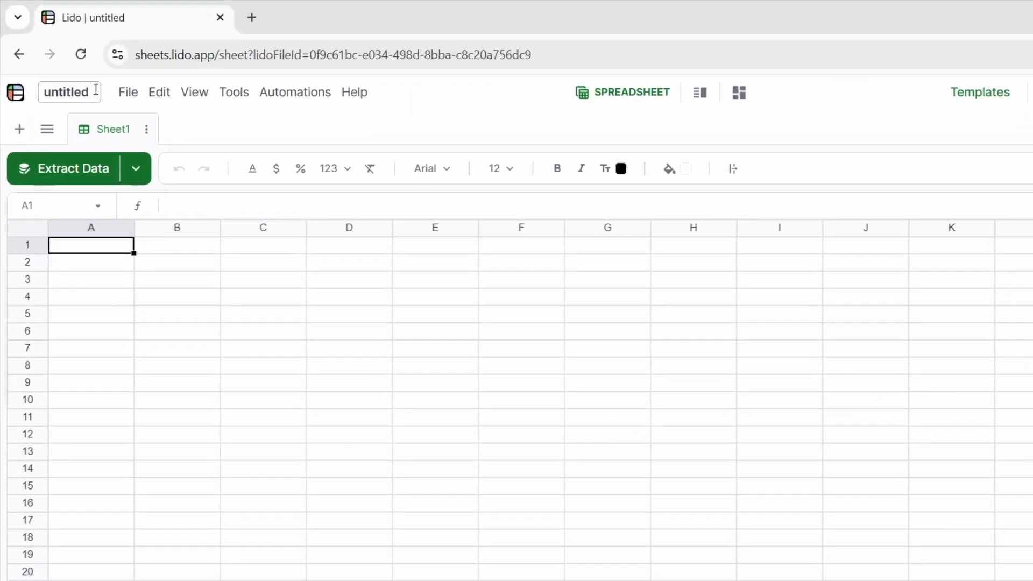
{"action": "left_click", "coordinate": [39, 72]}
{"action": "type", "text": "Invoice Data"}
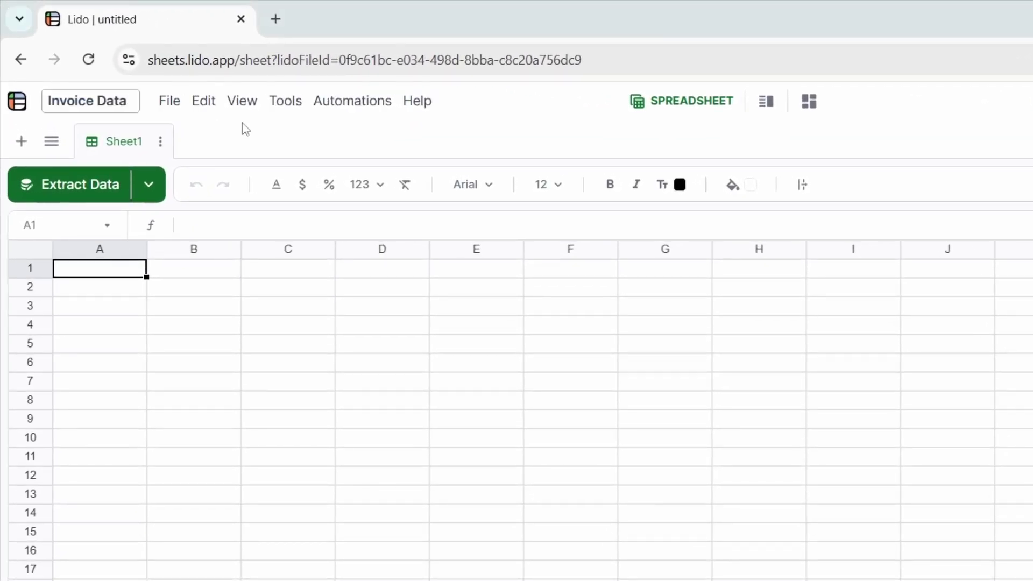
{"action": "left_click", "coordinate": [242, 132]}
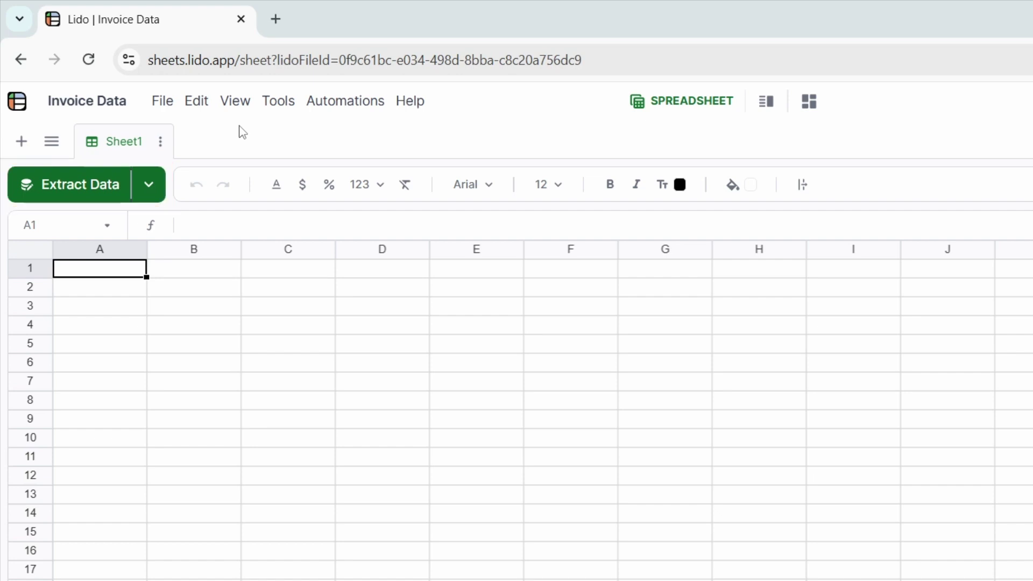
Upload Acme Corporation.pdf to the Data Extractor so its six columns are proposed.
{"action": "left_click", "coordinate": [276, 110]}
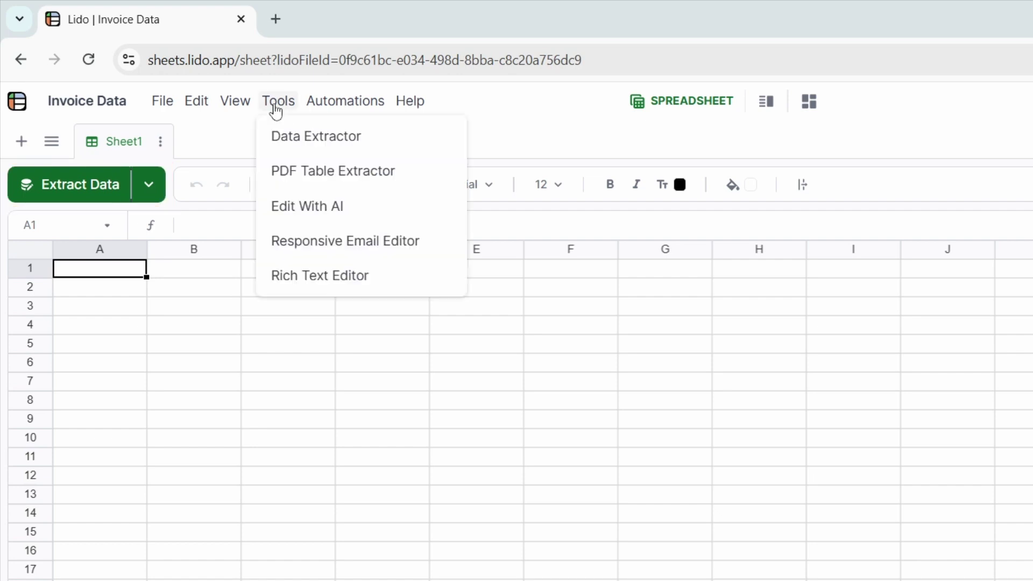
{"action": "left_click", "coordinate": [293, 141]}
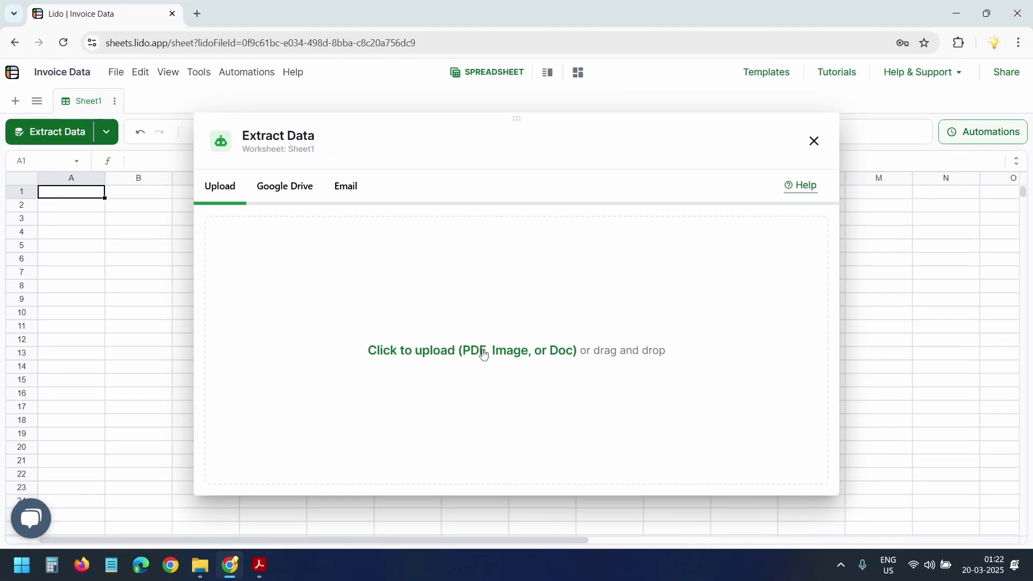
{"action": "left_click", "coordinate": [514, 354]}
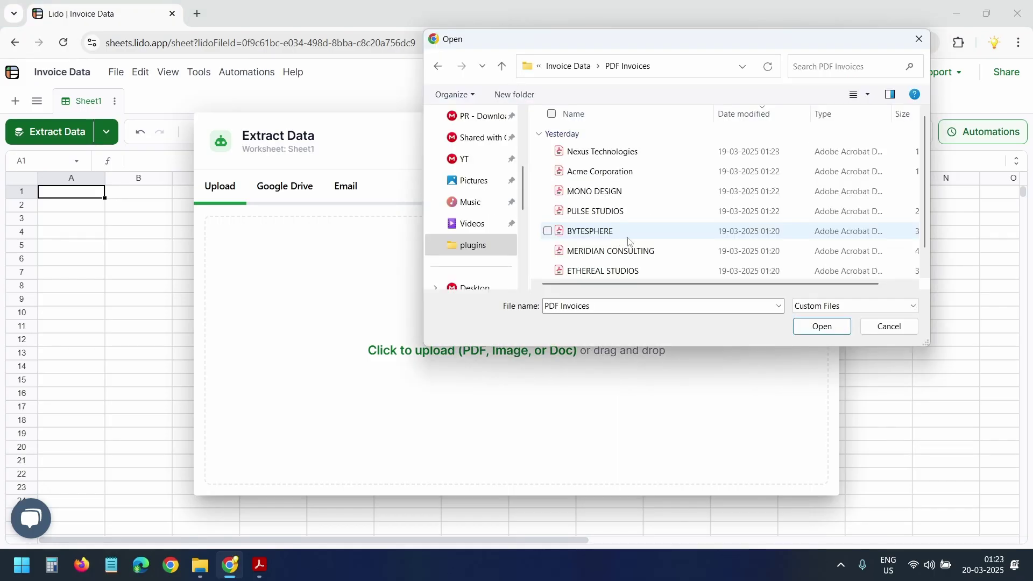
{"action": "left_click", "coordinate": [606, 177]}
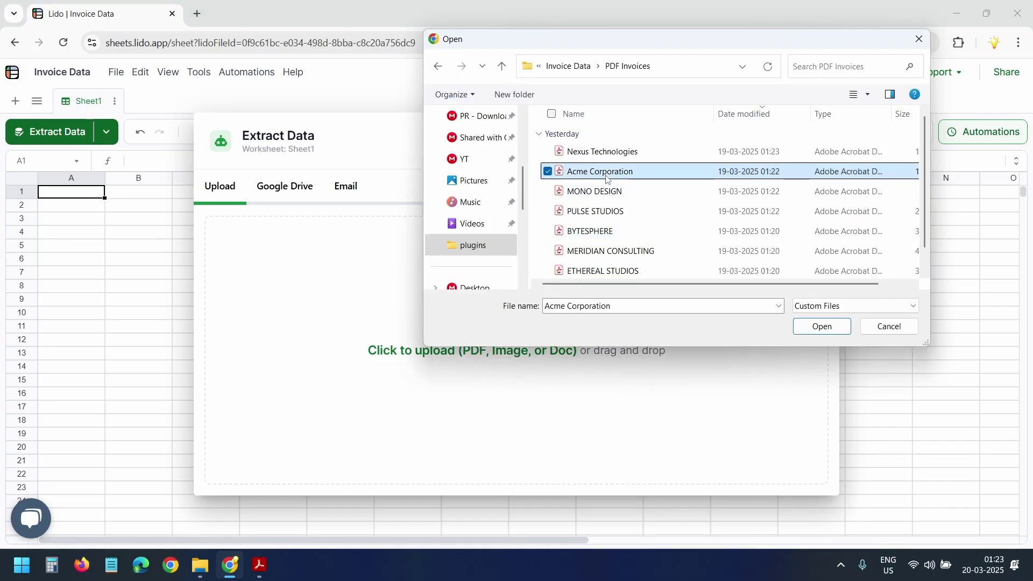
{"action": "left_click", "coordinate": [808, 330]}
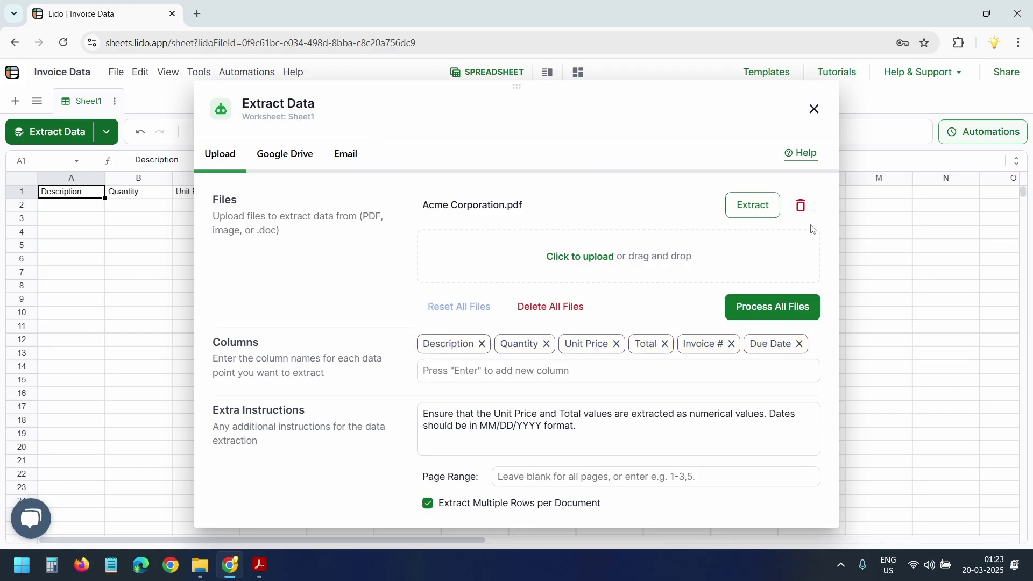
Insert a column before Description and give it the header 'Invoice Date'.
{"action": "left_click", "coordinate": [815, 110]}
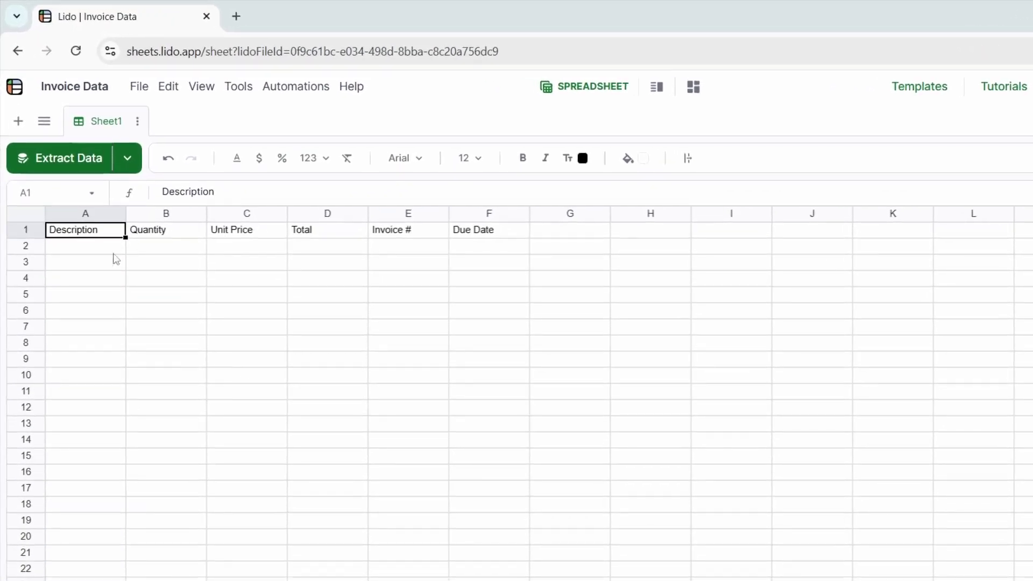
{"action": "left_click", "coordinate": [87, 215]}
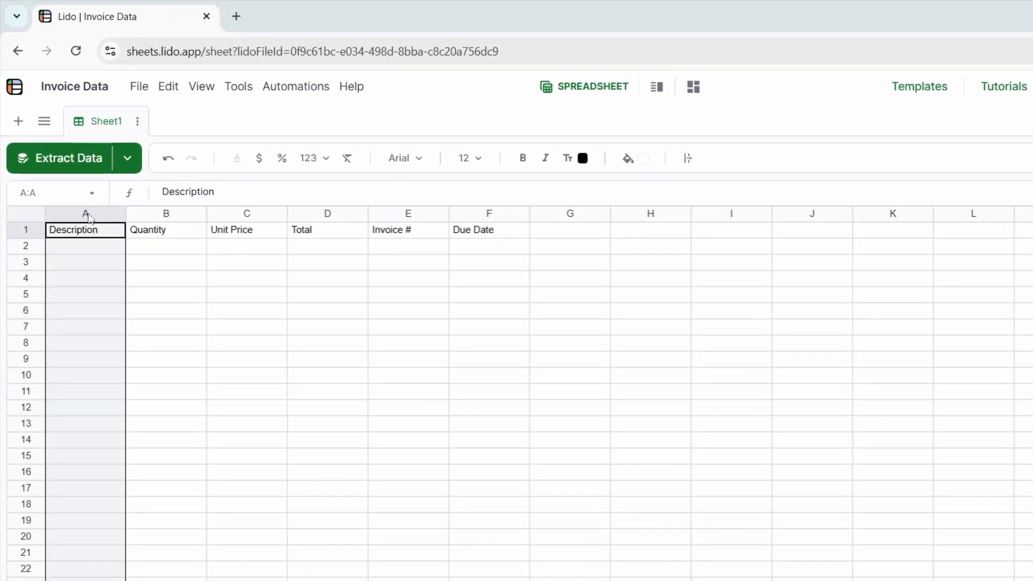
{"action": "right_click", "coordinate": [89, 216]}
{"action": "mouse_move", "coordinate": [195, 433]}
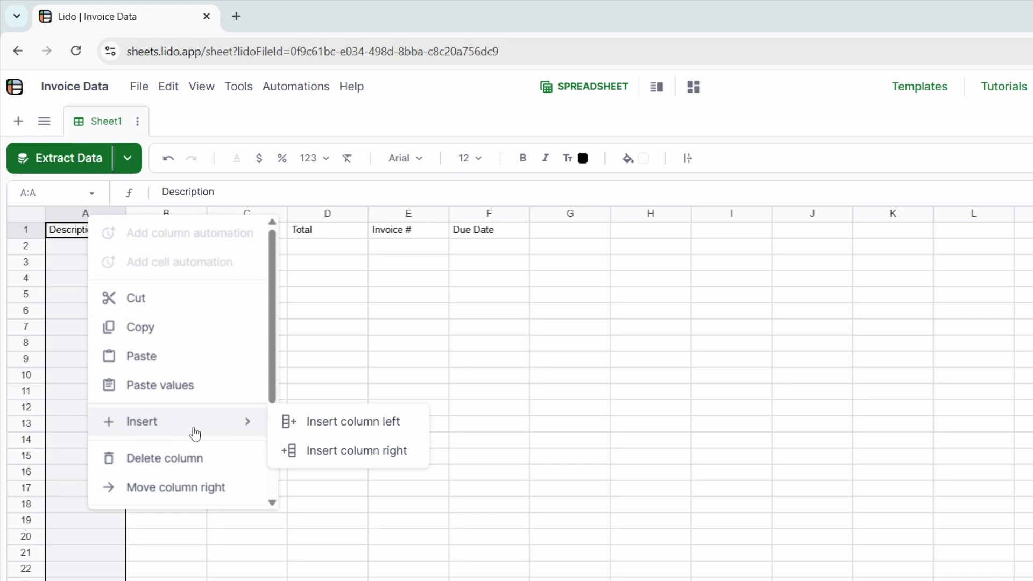
{"action": "left_click", "coordinate": [364, 427]}
{"action": "left_click", "coordinate": [95, 237]}
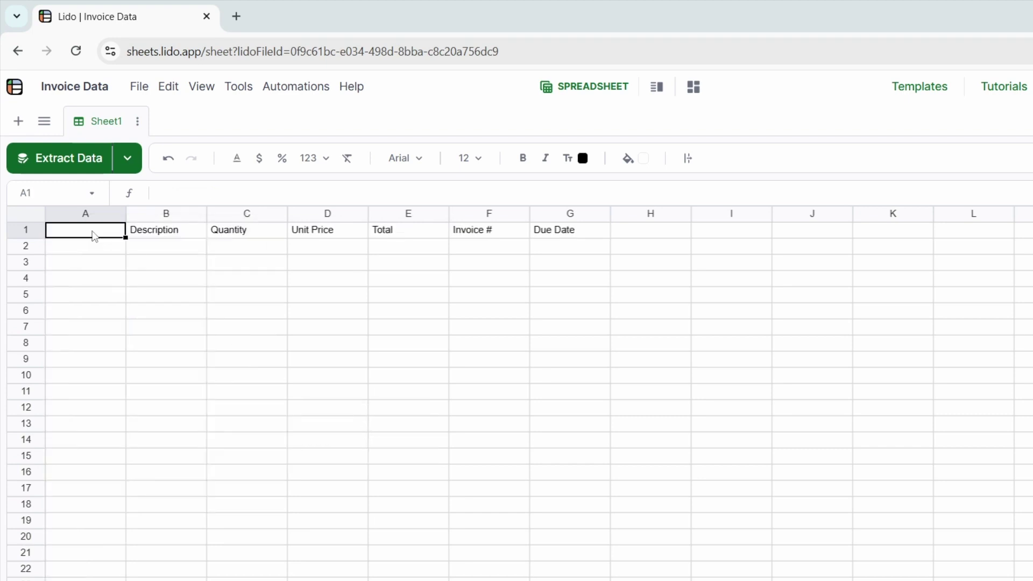
{"action": "double_click", "coordinate": [95, 236]}
{"action": "type", "text": "Invoice"}
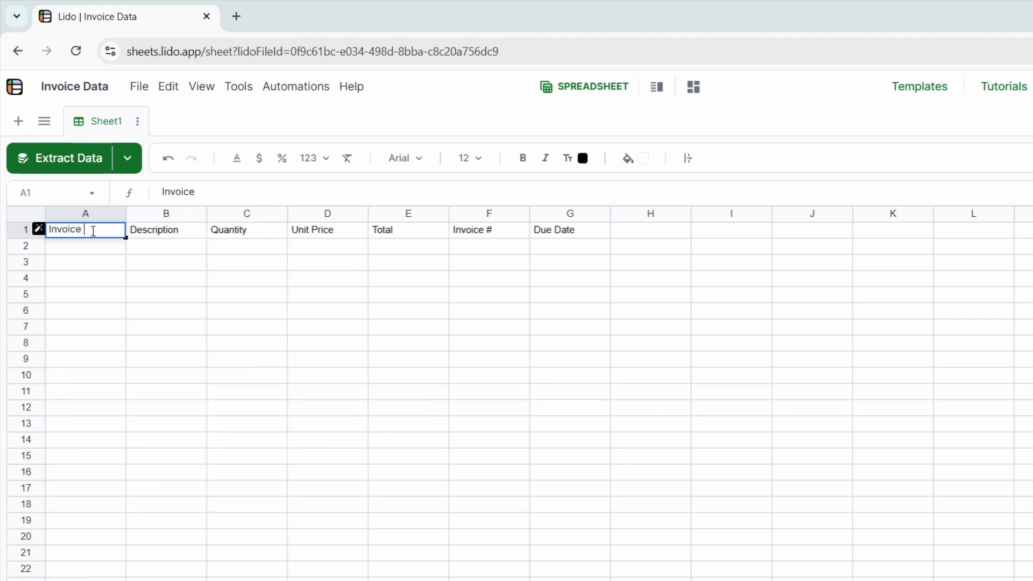
{"action": "type", "text": " Date"}
{"action": "left_click", "coordinate": [107, 214]}
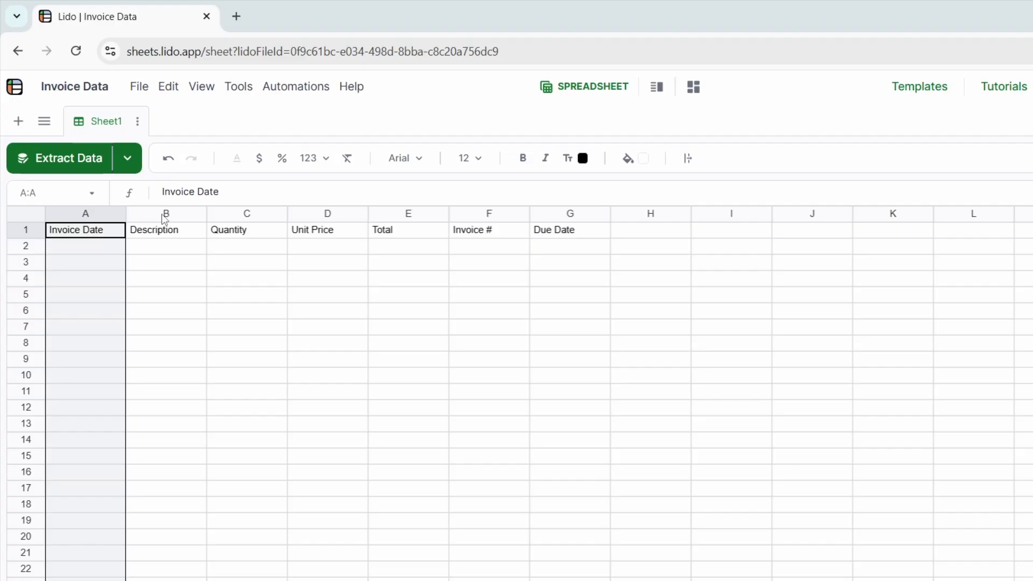
Insert another column at B and give it the header 'Bill from'.
{"action": "left_click", "coordinate": [165, 215]}
{"action": "right_click", "coordinate": [165, 217]}
{"action": "mouse_move", "coordinate": [212, 423]}
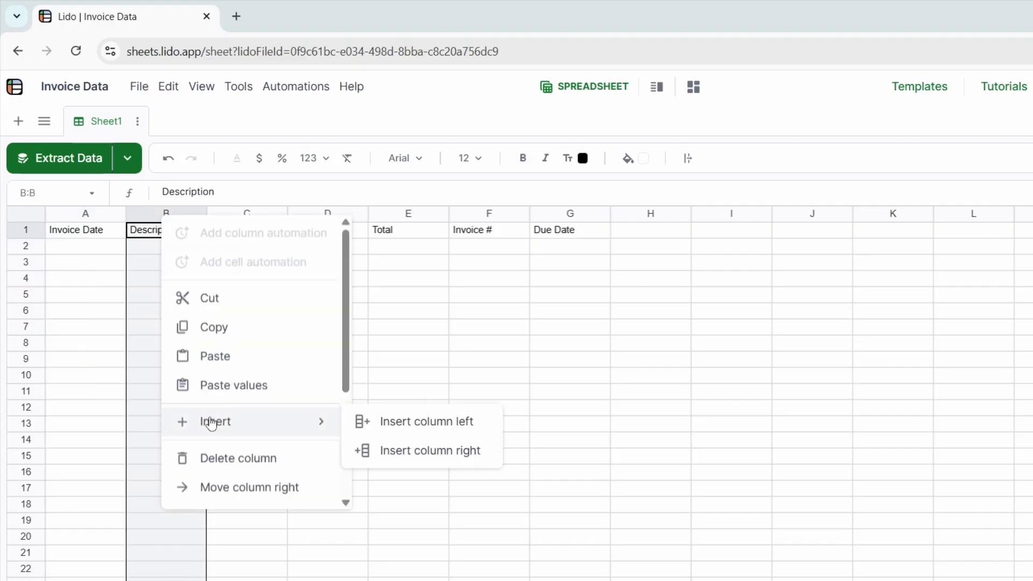
{"action": "left_click", "coordinate": [425, 428]}
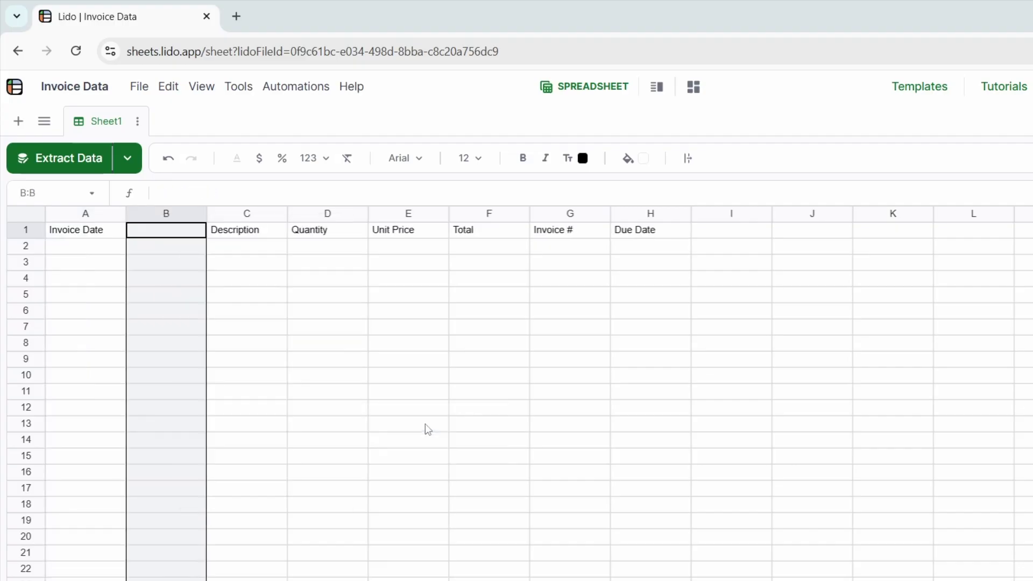
{"action": "left_click", "coordinate": [169, 236]}
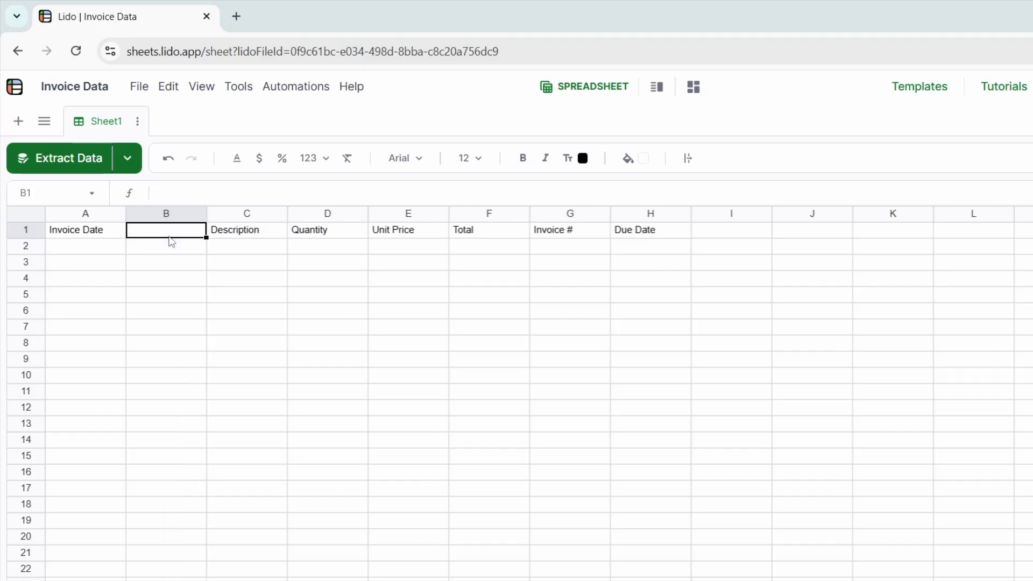
{"action": "type", "text": "Bill from"}
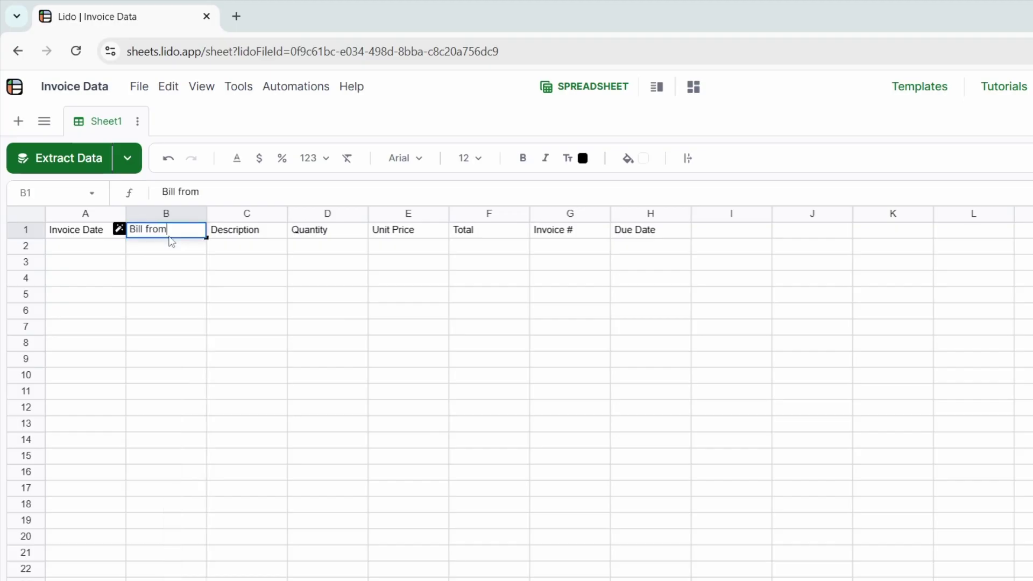
{"action": "key", "text": "Return"}
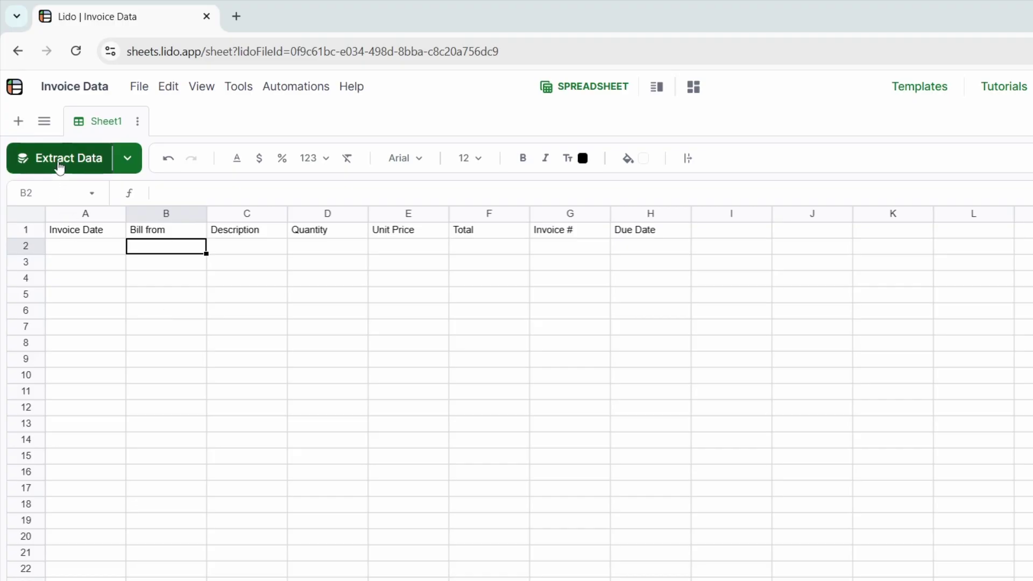
Re-upload the Acme Corporation invoice and extract its four line items into rows 2–5.
{"action": "left_click", "coordinate": [60, 166]}
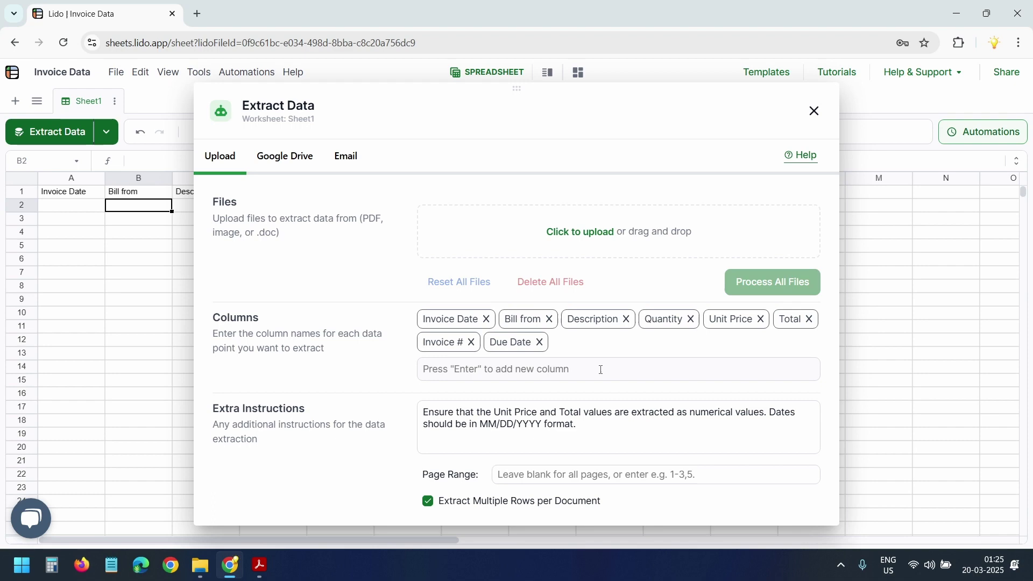
{"action": "left_click", "coordinate": [586, 237]}
{"action": "double_click", "coordinate": [598, 179]}
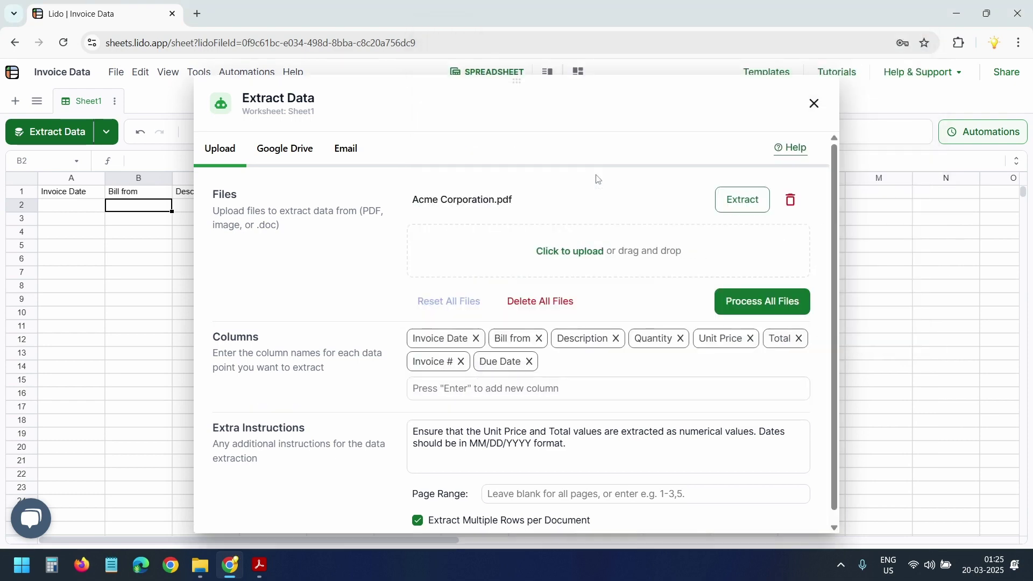
{"action": "left_click", "coordinate": [680, 467]}
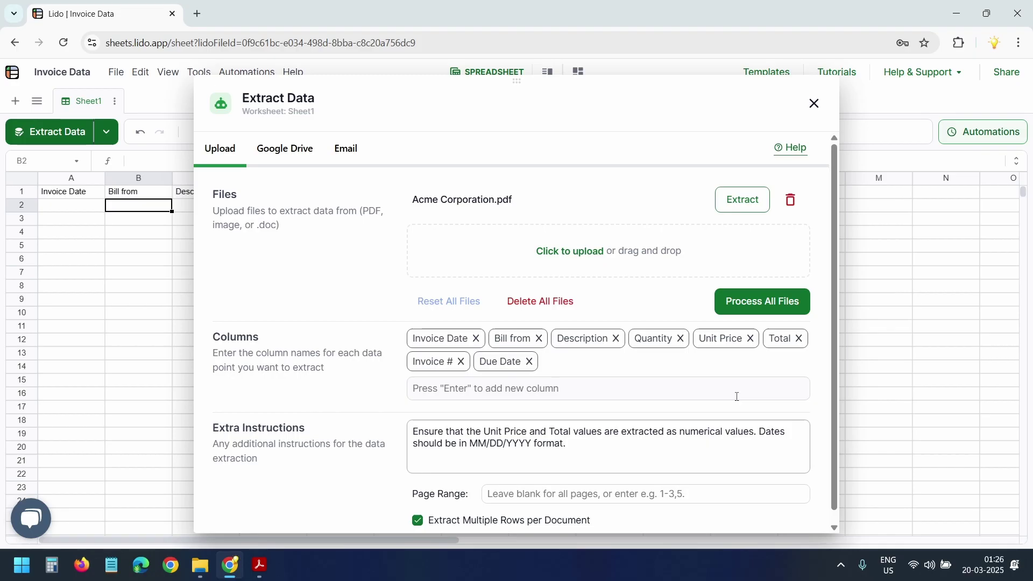
{"action": "left_click", "coordinate": [766, 302]}
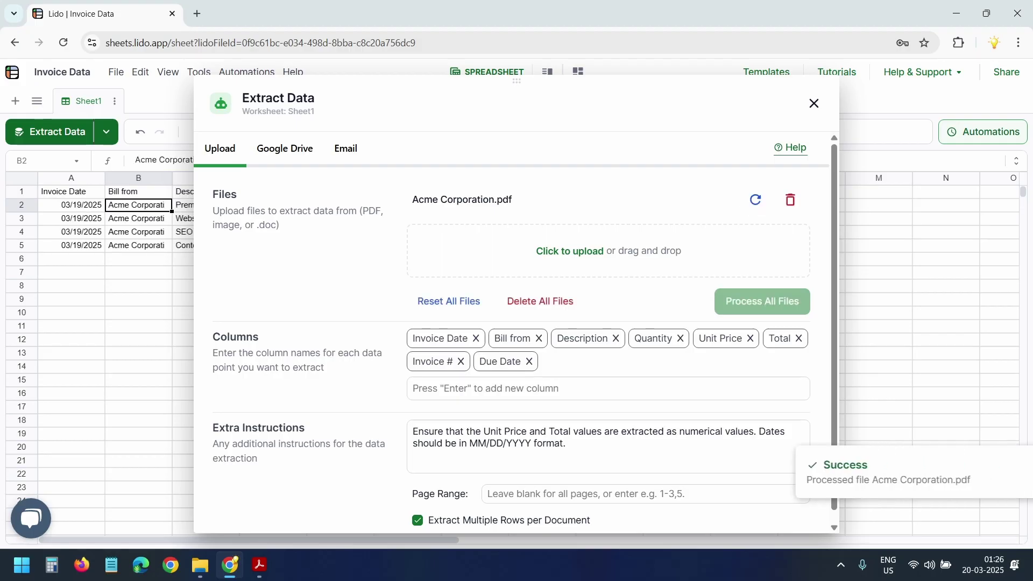
{"action": "left_click", "coordinate": [813, 104]}
{"action": "left_click", "coordinate": [344, 342]}
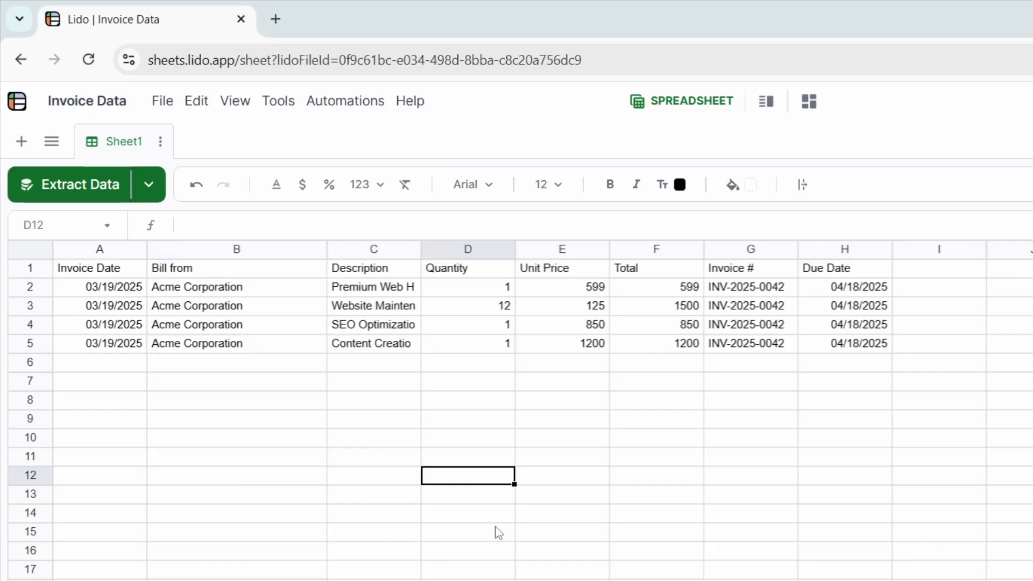
Upload the MONO DESIGN, PULSE STUDIOS and BYTESPHERE PDFs and process them into rows 6–17.
{"action": "left_click", "coordinate": [87, 193]}
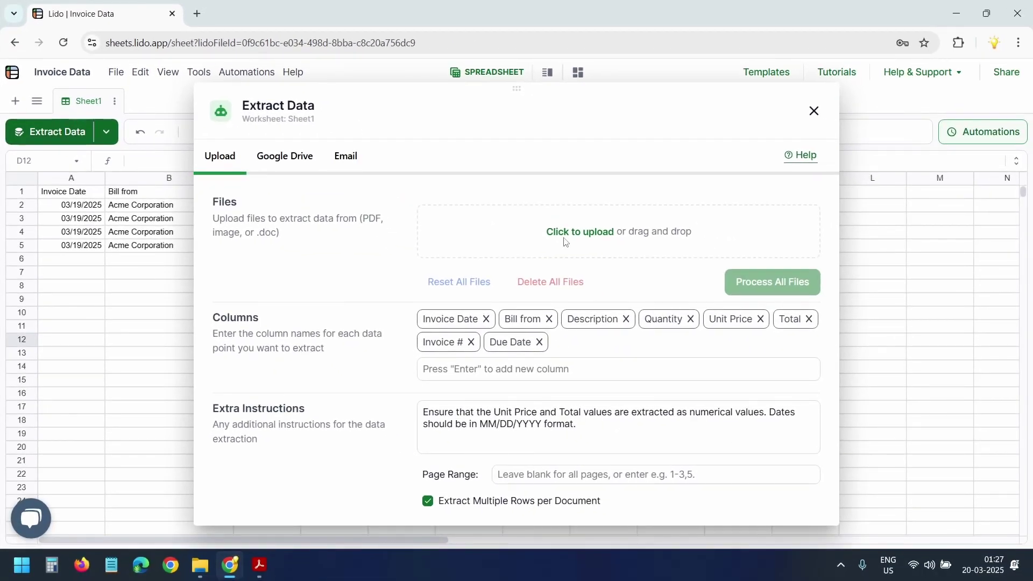
{"action": "left_click", "coordinate": [567, 240]}
{"action": "left_click", "coordinate": [547, 192]}
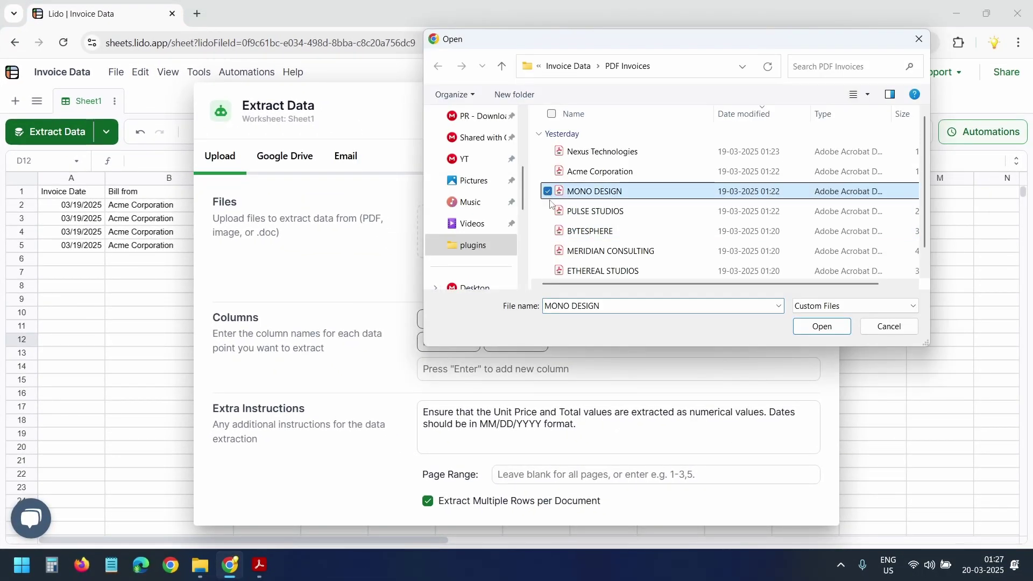
{"action": "left_click", "coordinate": [547, 211]}
{"action": "left_click", "coordinate": [548, 232]}
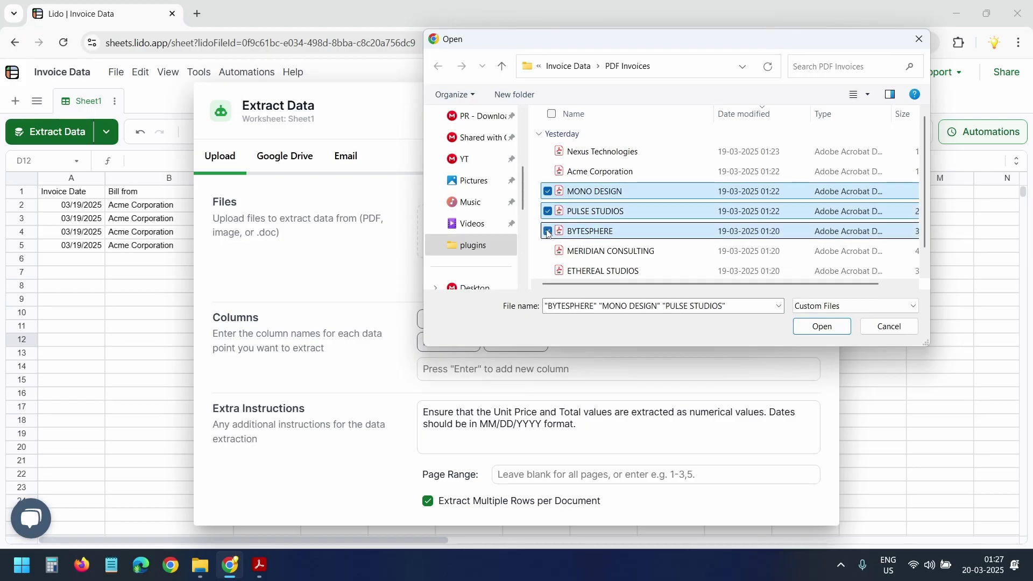
{"action": "left_click", "coordinate": [821, 326]}
{"action": "scroll", "coordinate": [723, 379], "scroll_direction": "down", "scroll_amount": 1}
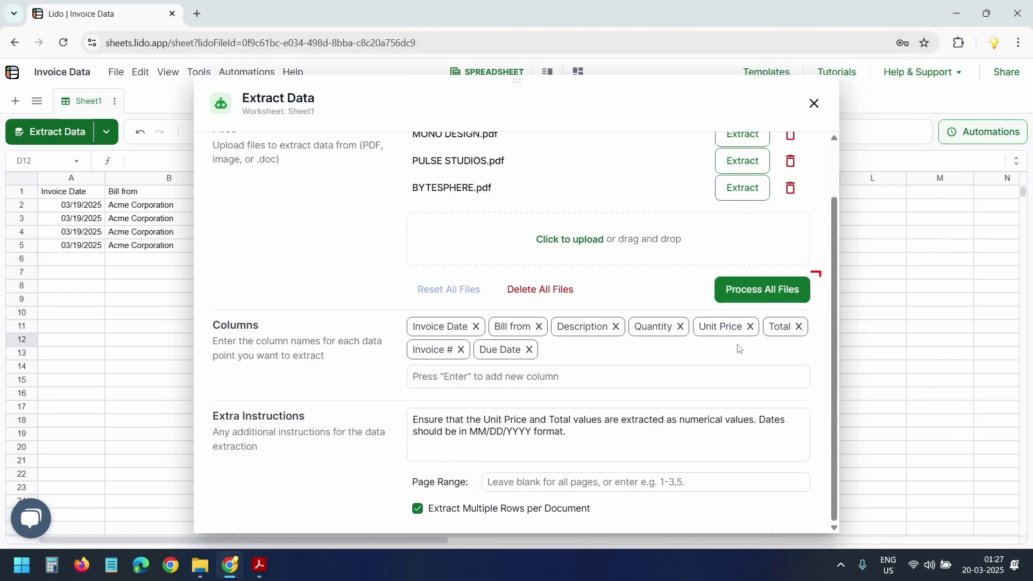
{"action": "left_click", "coordinate": [765, 298]}
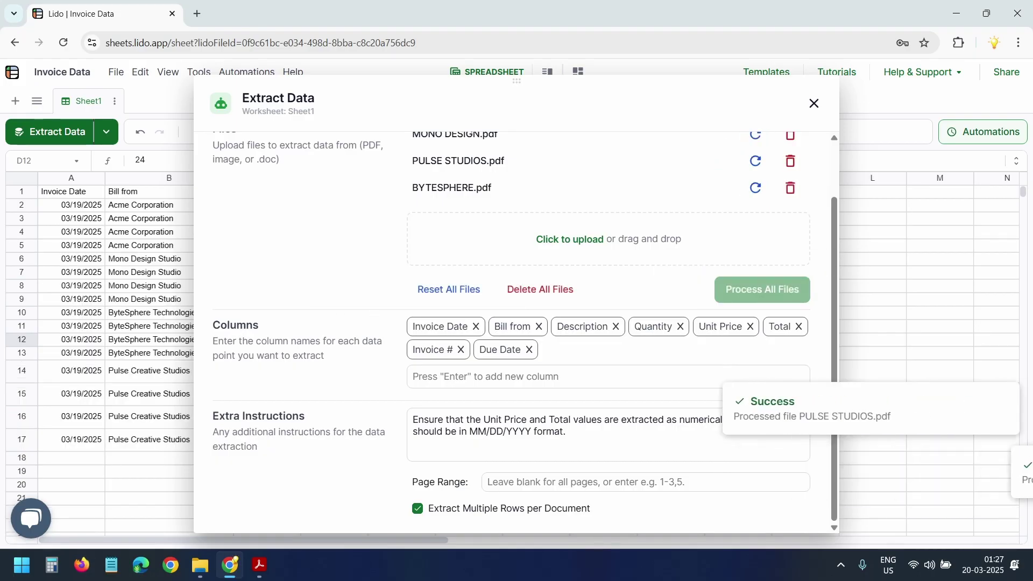
{"action": "left_click", "coordinate": [816, 107]}
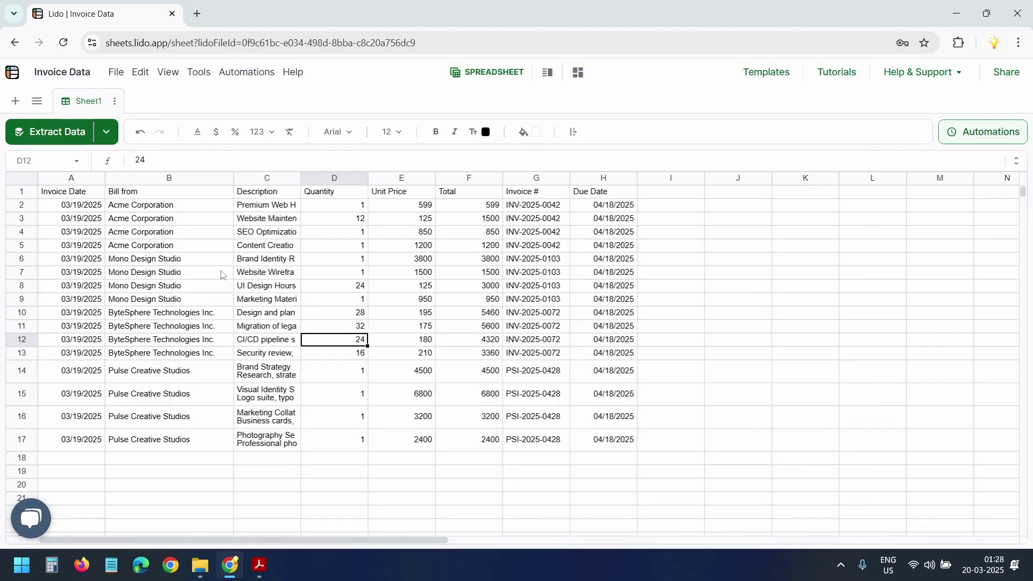
Widen the Bill from column so the company names fit.
{"action": "left_click_drag", "start_coordinate": [234, 178], "coordinate": [268, 180]}
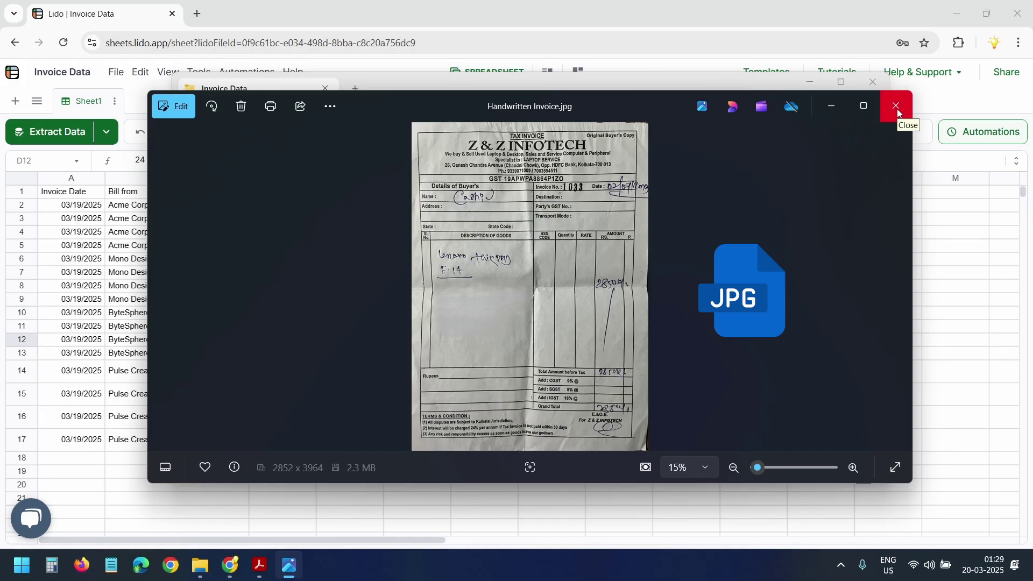
Upload Handwritten Invoice from the Invoice Data folder and extract it into row 18.
{"action": "left_click", "coordinate": [650, 5]}
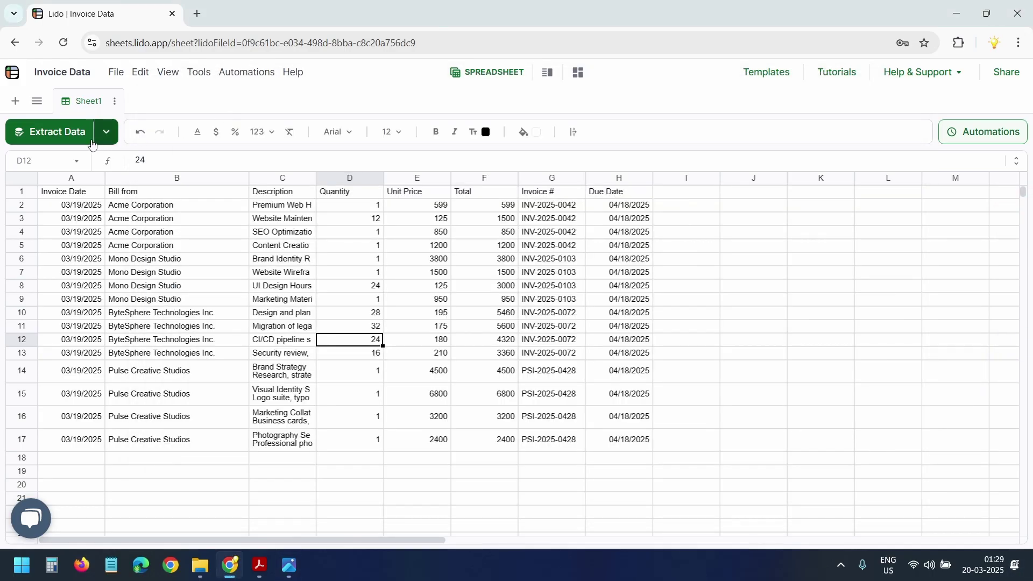
{"action": "left_click", "coordinate": [64, 135]}
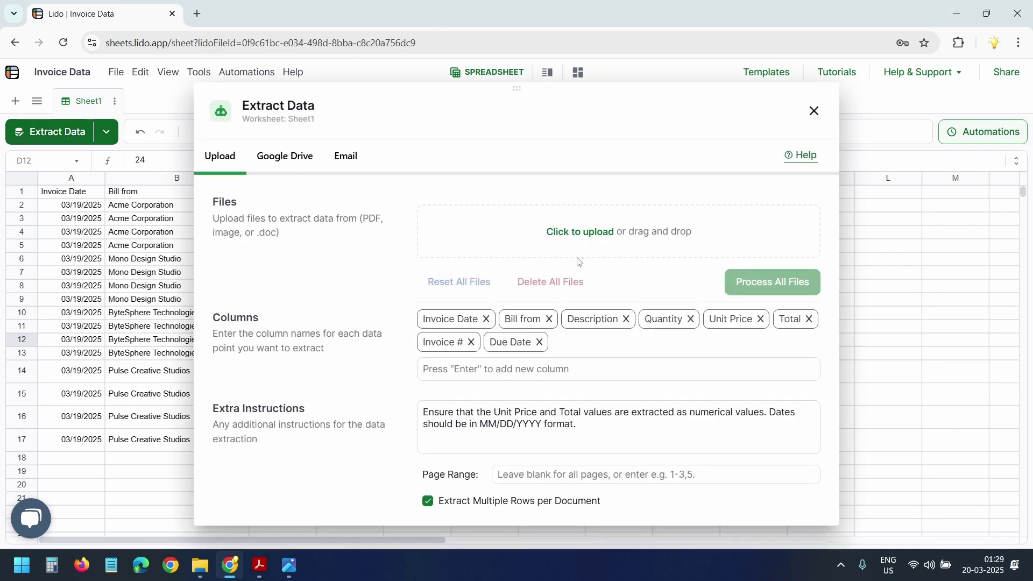
{"action": "left_click", "coordinate": [589, 239]}
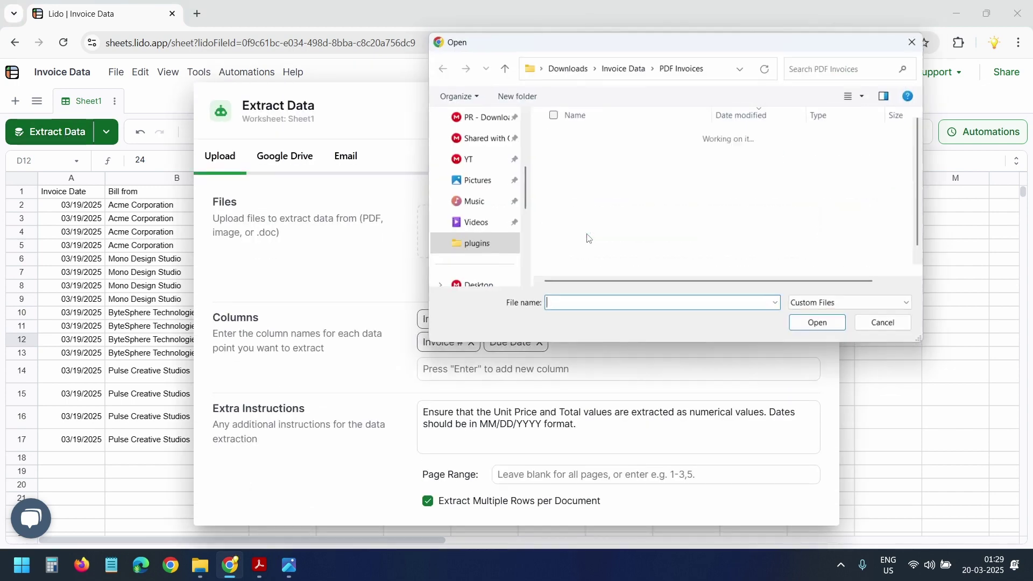
{"action": "left_click", "coordinate": [565, 71]}
{"action": "left_click", "coordinate": [605, 155]}
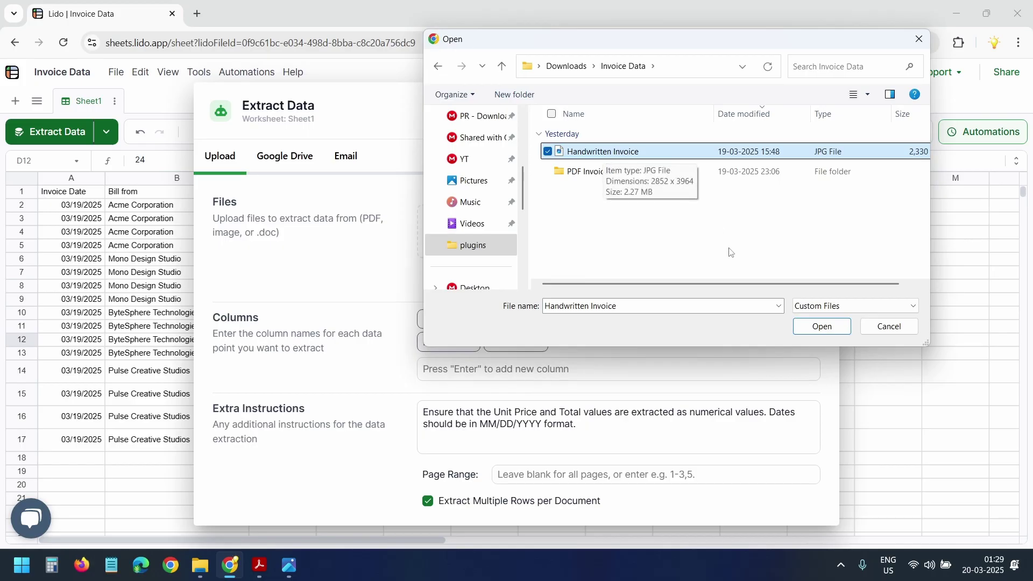
{"action": "left_click", "coordinate": [816, 328]}
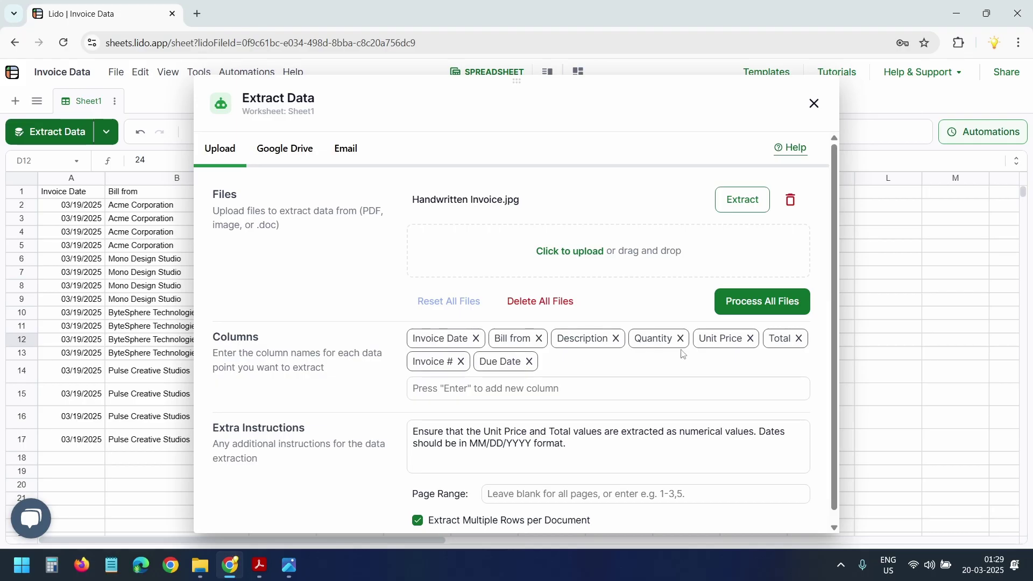
{"action": "left_click", "coordinate": [779, 309]}
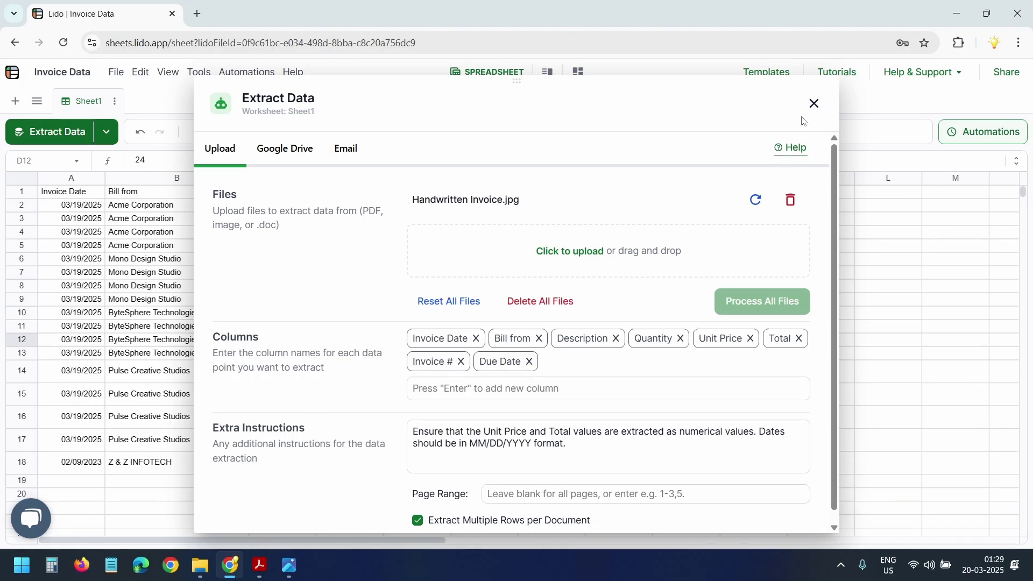
{"action": "left_click", "coordinate": [813, 104]}
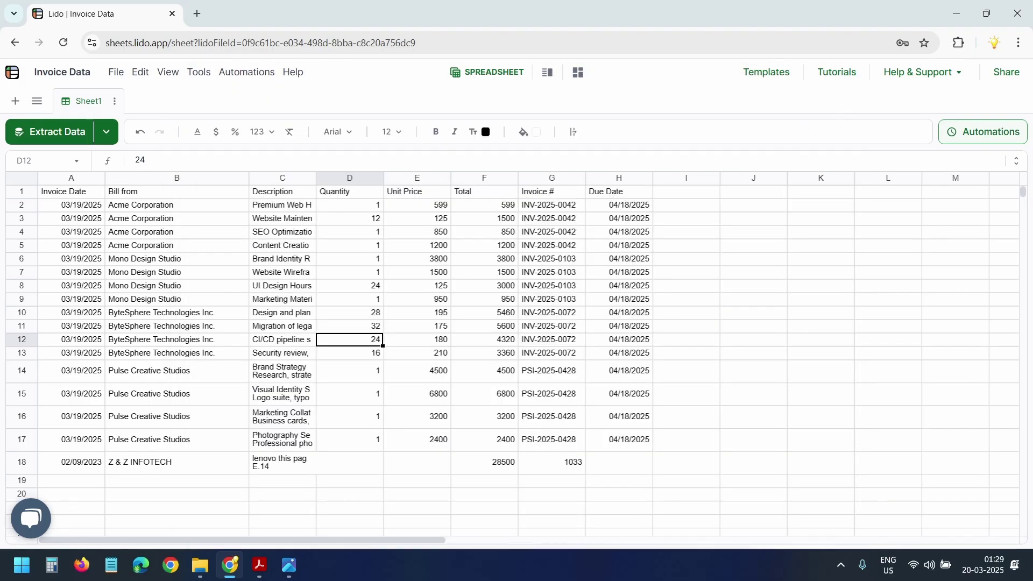
{"action": "key", "text": "alt+Tab"}
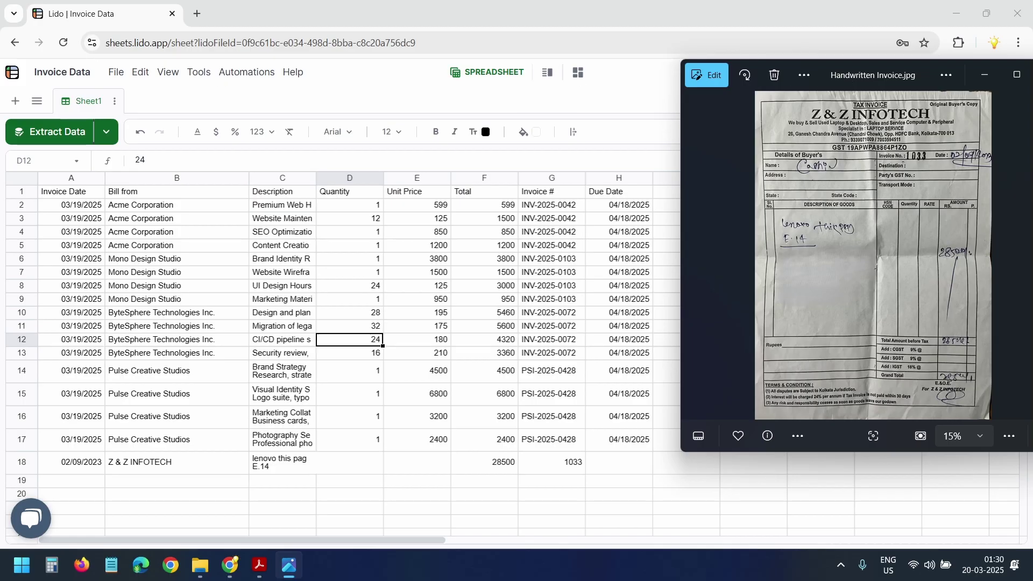
{"action": "left_click", "coordinate": [417, 371]}
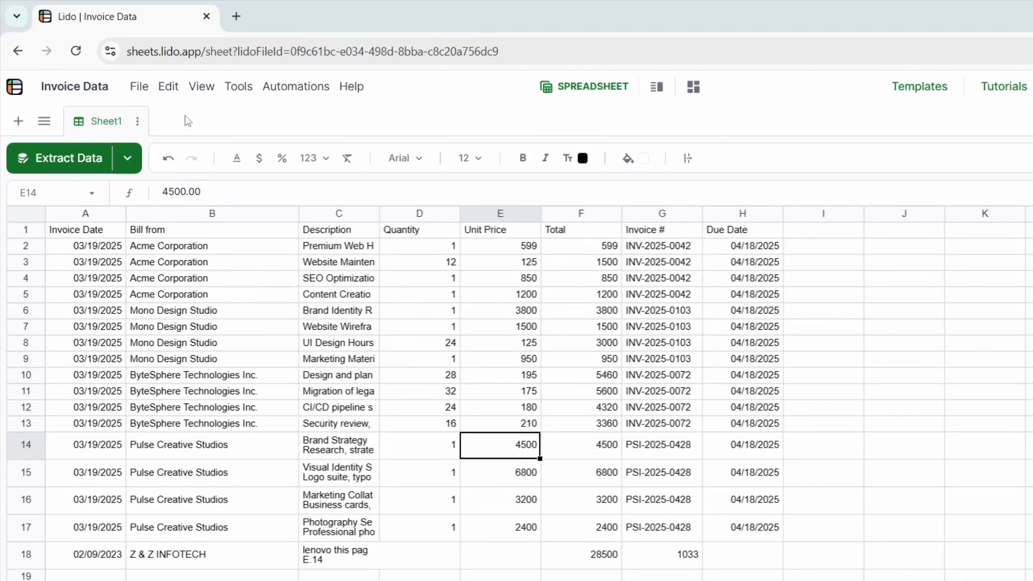
Export the sheet's values to Excel as Invoice Data.xlsx.
{"action": "left_click", "coordinate": [139, 90]}
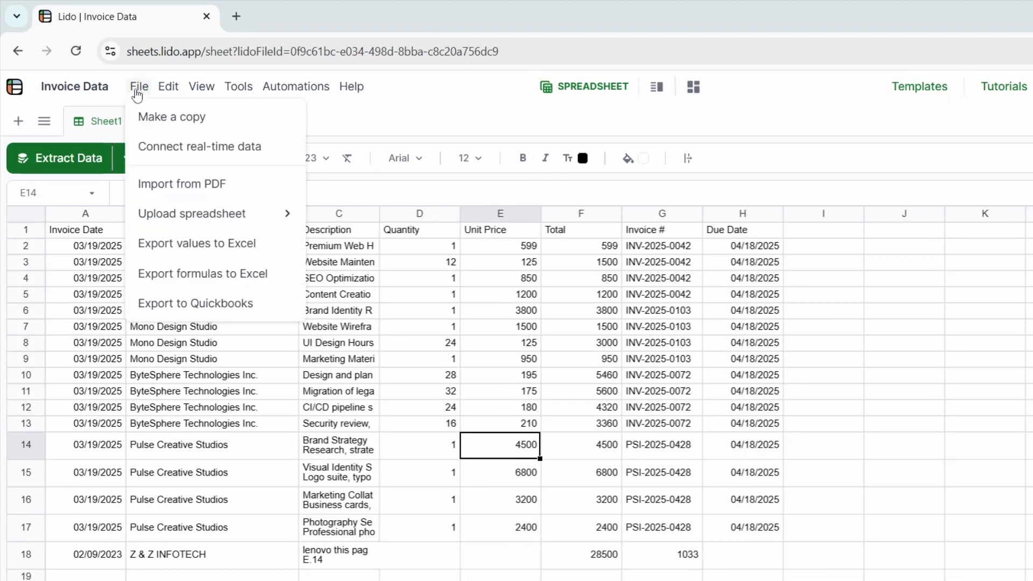
{"action": "left_click", "coordinate": [180, 245]}
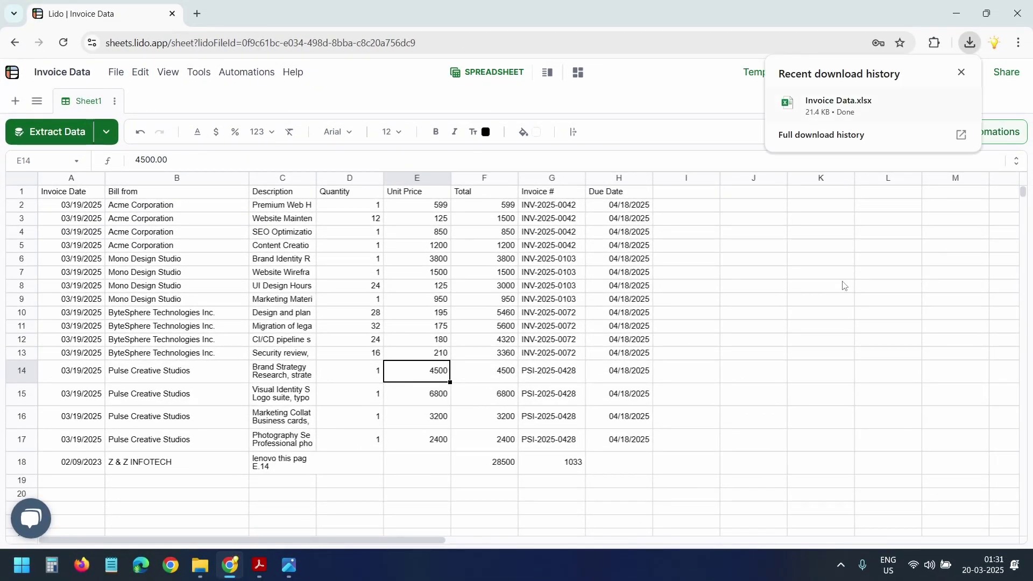
Open Invoice Data.xlsx in Excel, enable editing, and AutoFit every column width.
{"action": "left_click", "coordinate": [827, 106]}
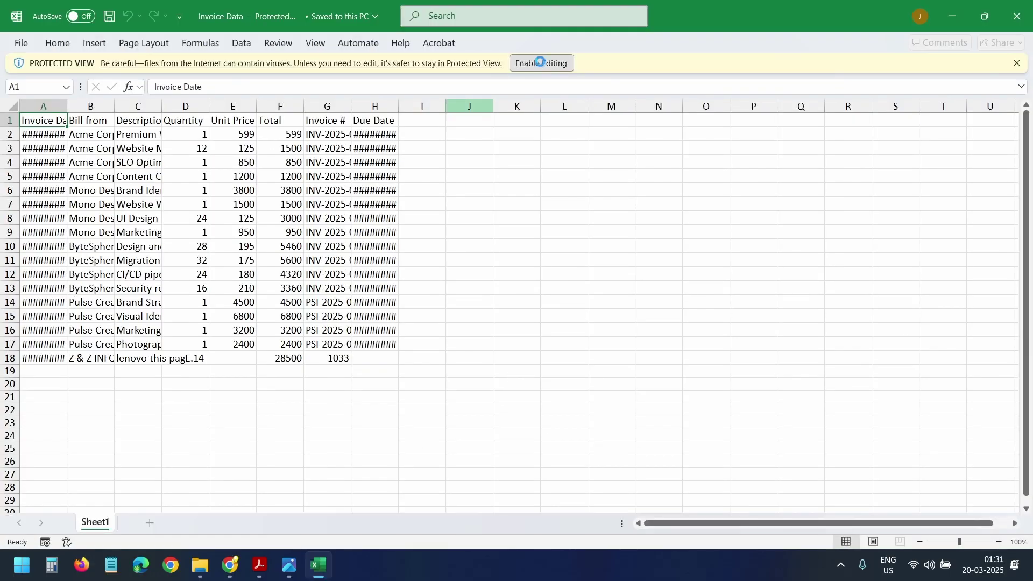
{"action": "left_click", "coordinate": [540, 63]}
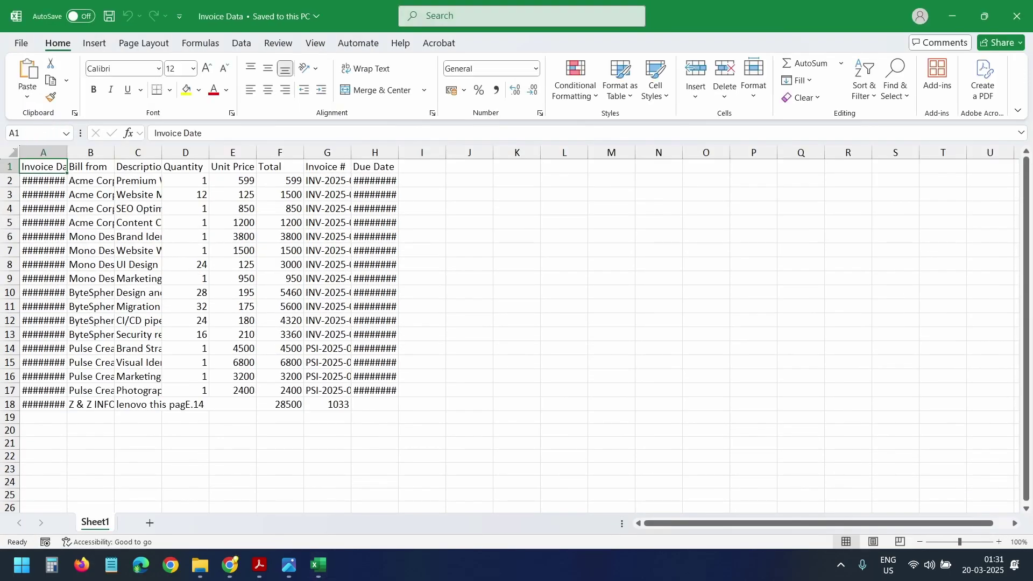
{"action": "key", "text": "ctrl+a"}
{"action": "key", "text": "alt+h"}
{"action": "key", "text": "o"}
{"action": "key", "text": "i"}
{"action": "left_click", "coordinate": [387, 442]}
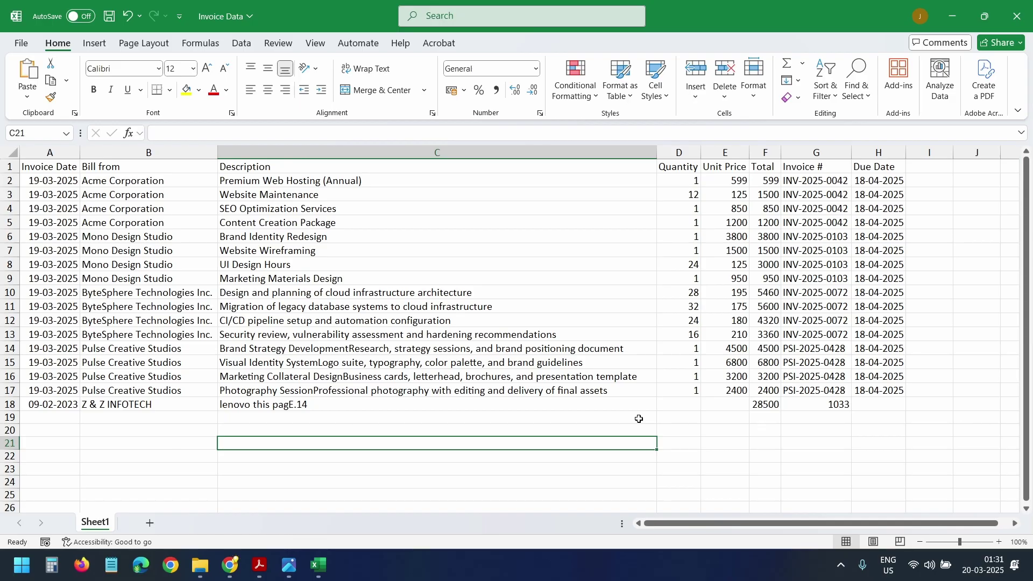
Return to Lido and show the Extract Data Email tab with its forwarding address.
{"action": "key", "text": "alt+Tab"}
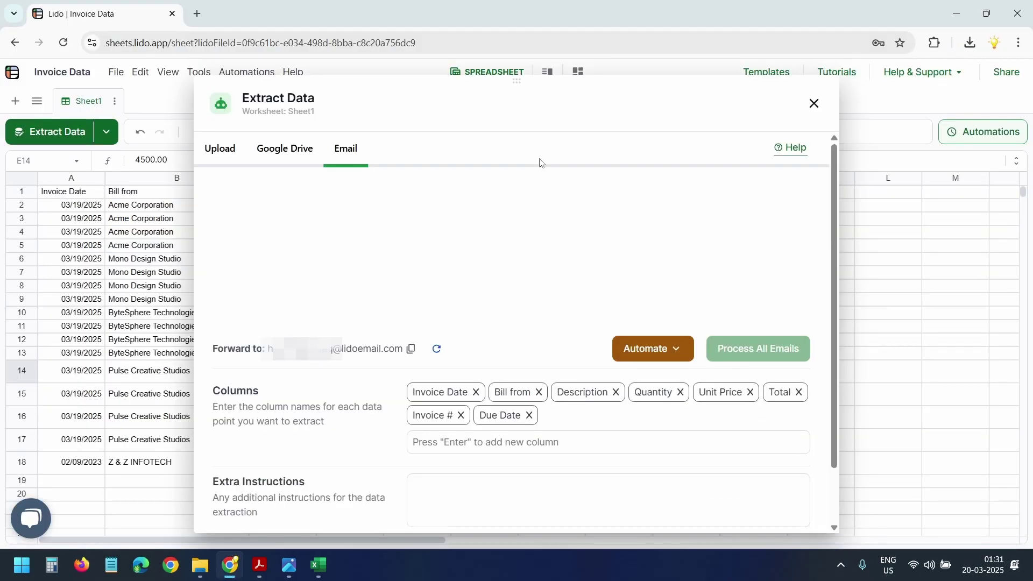